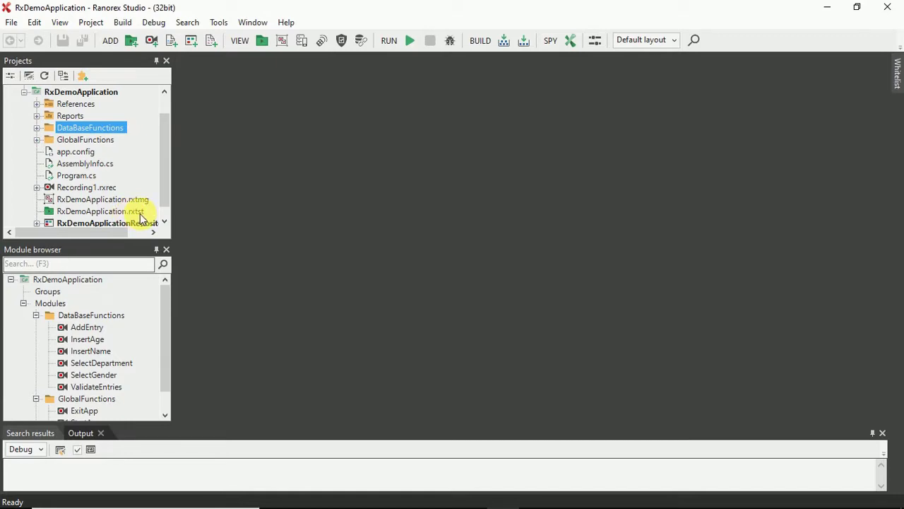
left_click(99, 211)
double_click(99, 214)
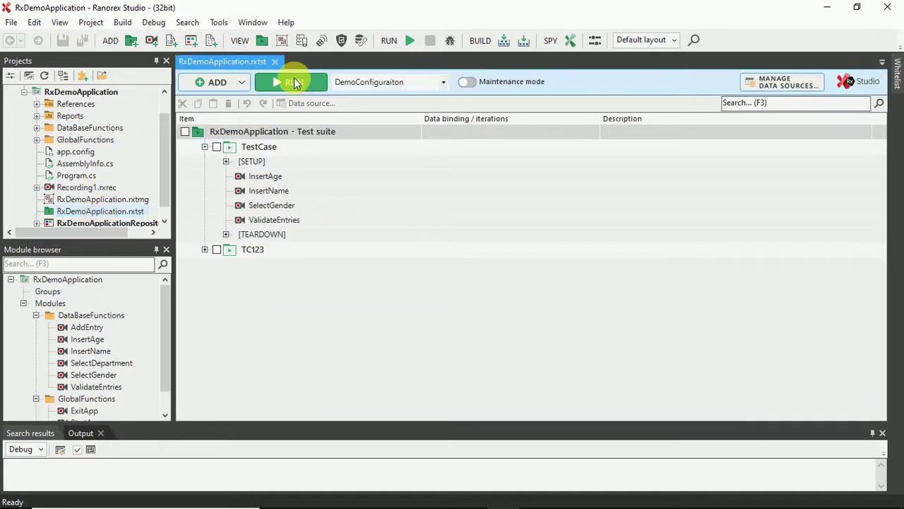
left_click(275, 62)
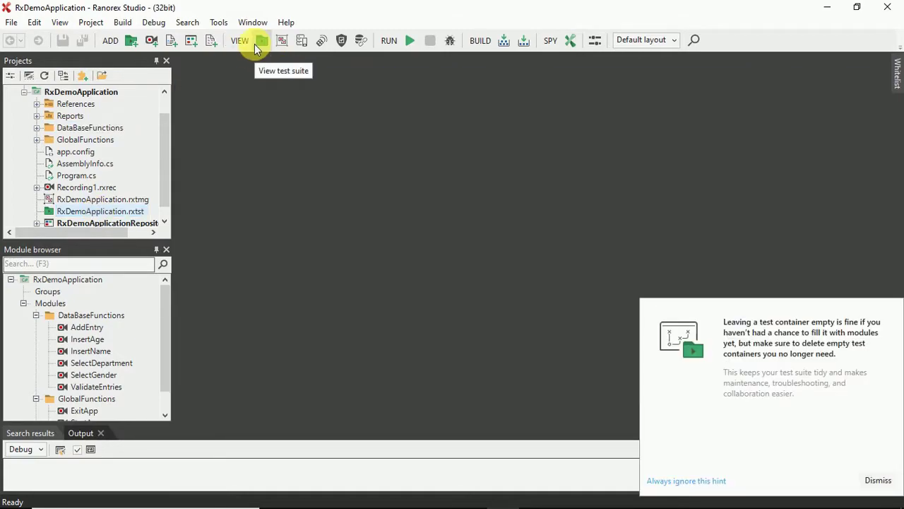
Open the RxDemoApplication test suite view and dismiss the hint about empty test containers.
left_click(259, 43)
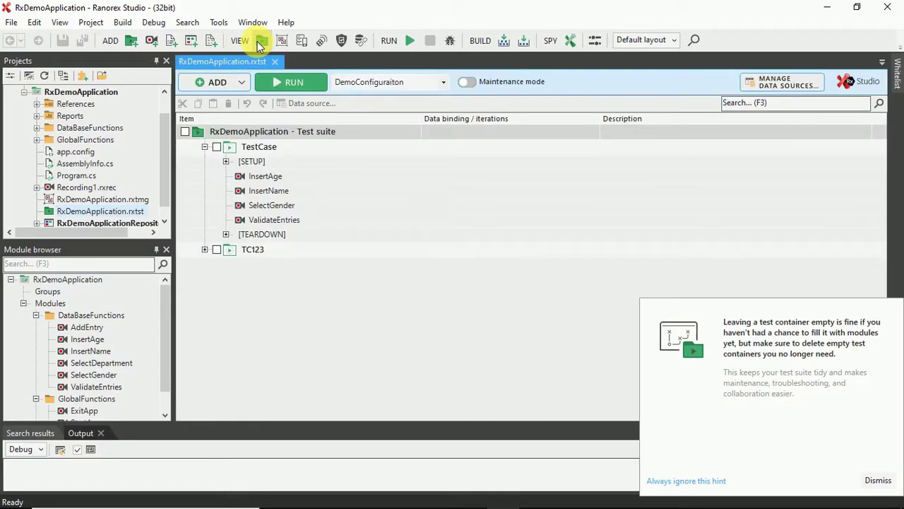
left_click(878, 480)
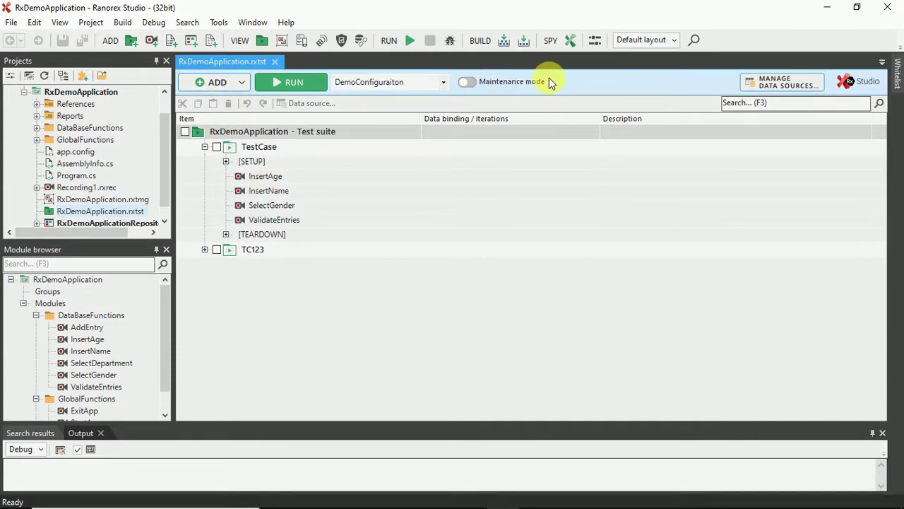
left_click(899, 79)
Examine which item types can be added directly at the RxDemoApplication test suite level.
left_click(240, 83)
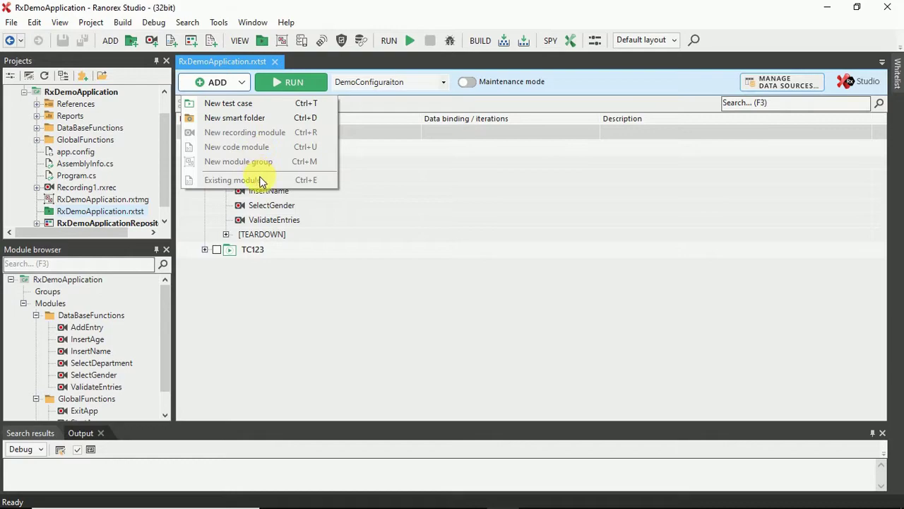
left_click(376, 145)
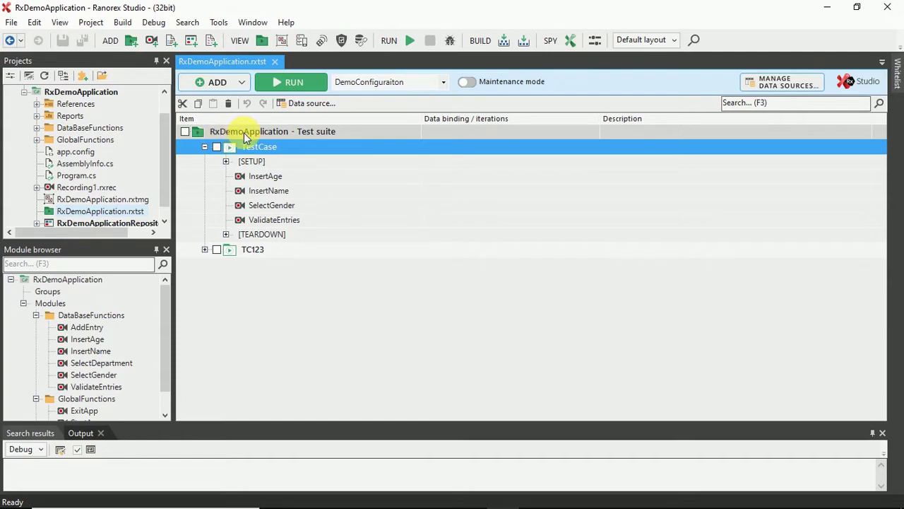
left_click(285, 135)
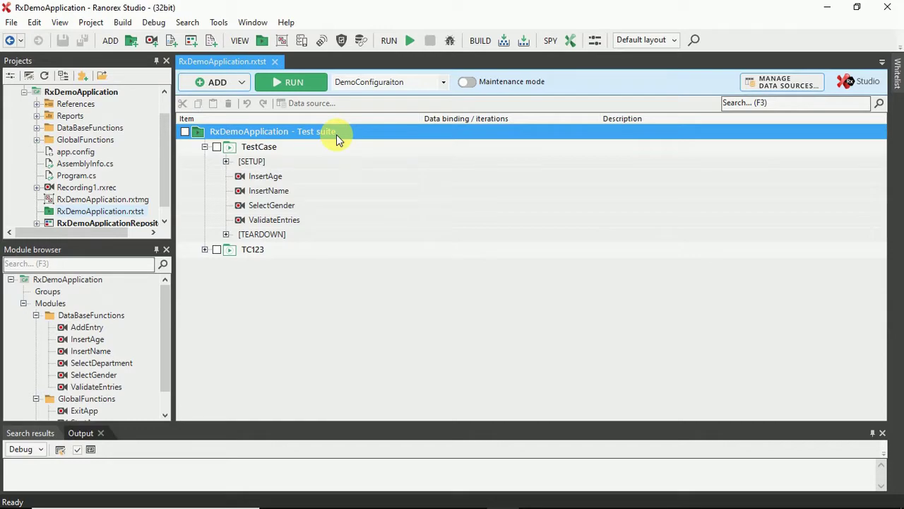
left_click(241, 83)
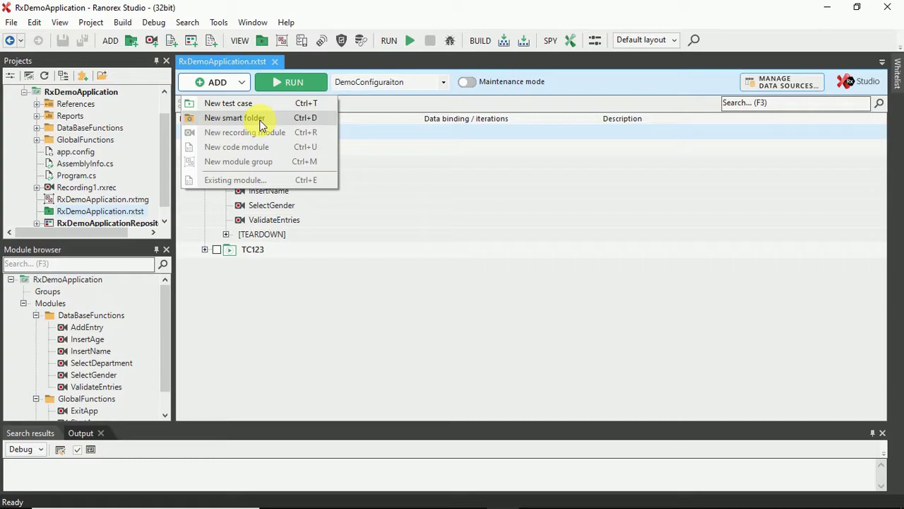
left_click(362, 130)
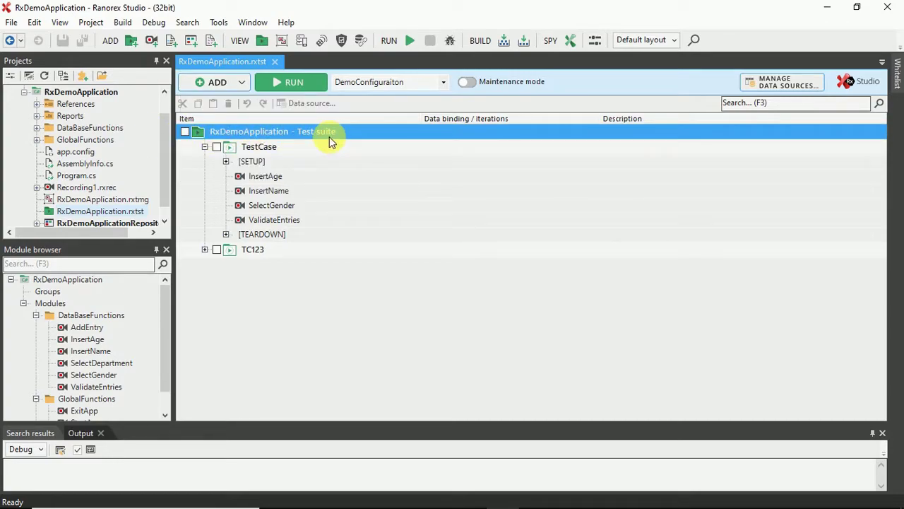
Review which item types can be added inside the TestCase and TC123 test cases.
left_click(277, 147)
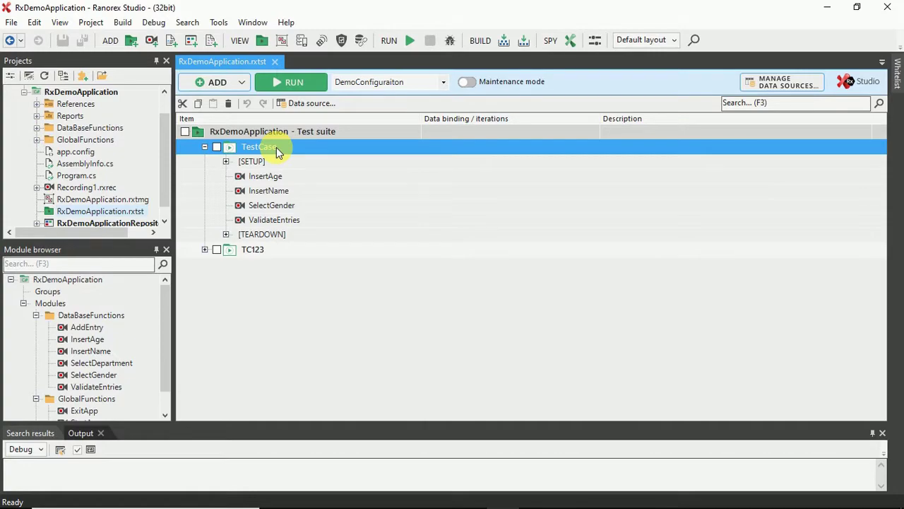
left_click(232, 84)
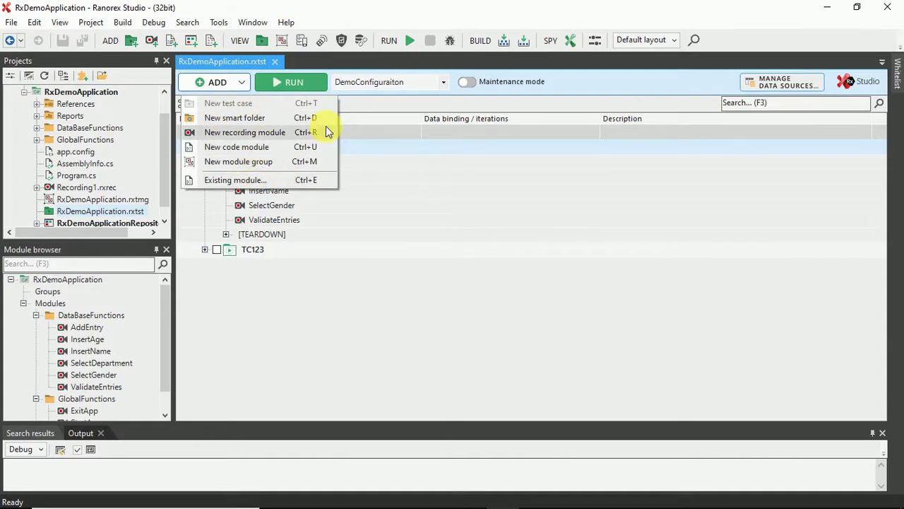
left_click(389, 152)
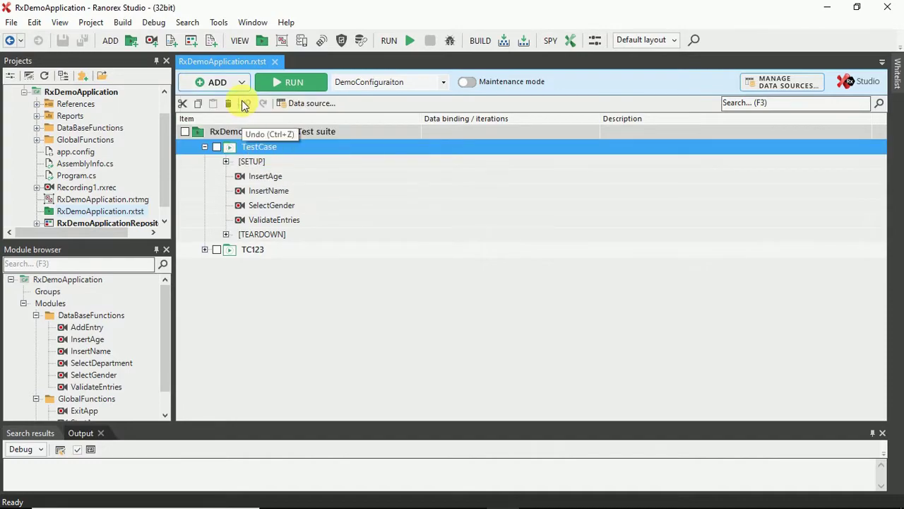
left_click(229, 82)
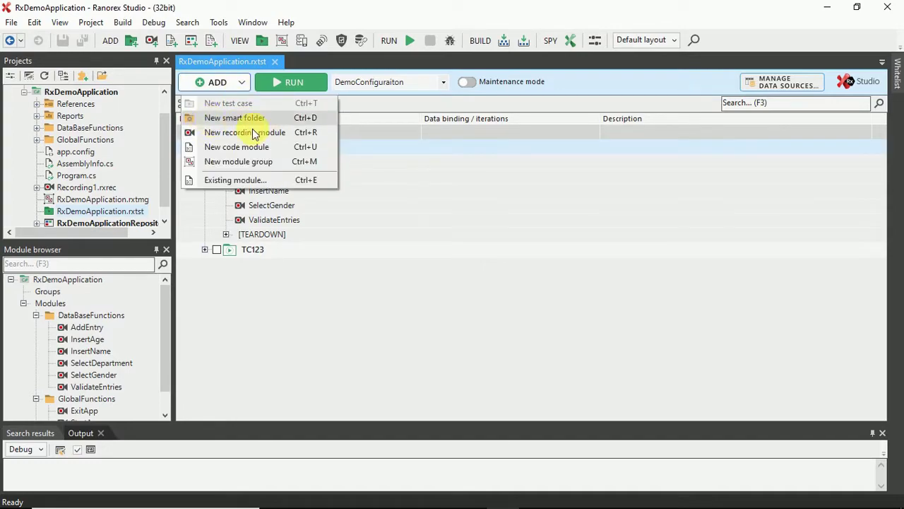
left_click(364, 158)
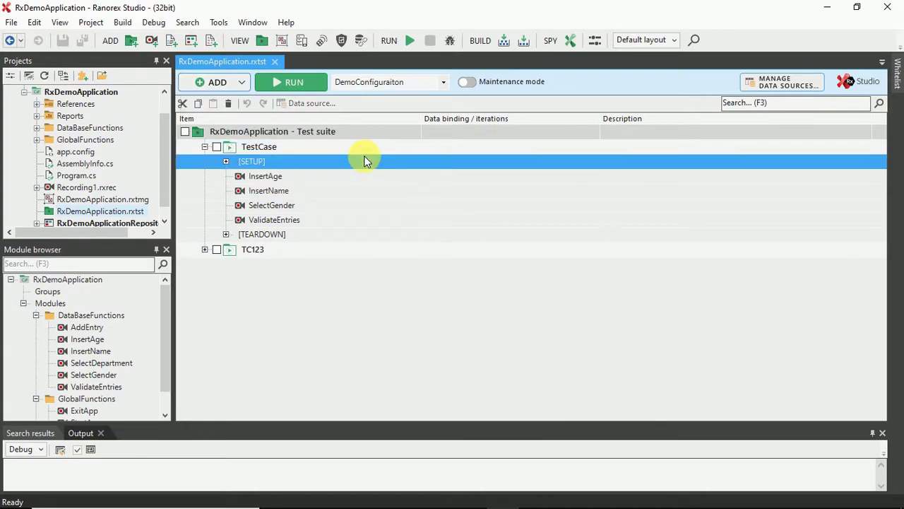
left_click(293, 149)
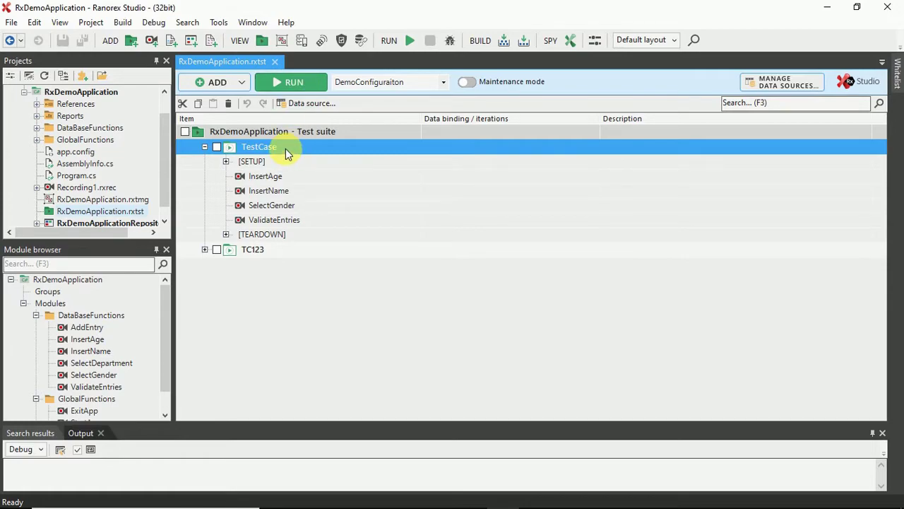
left_click(266, 249)
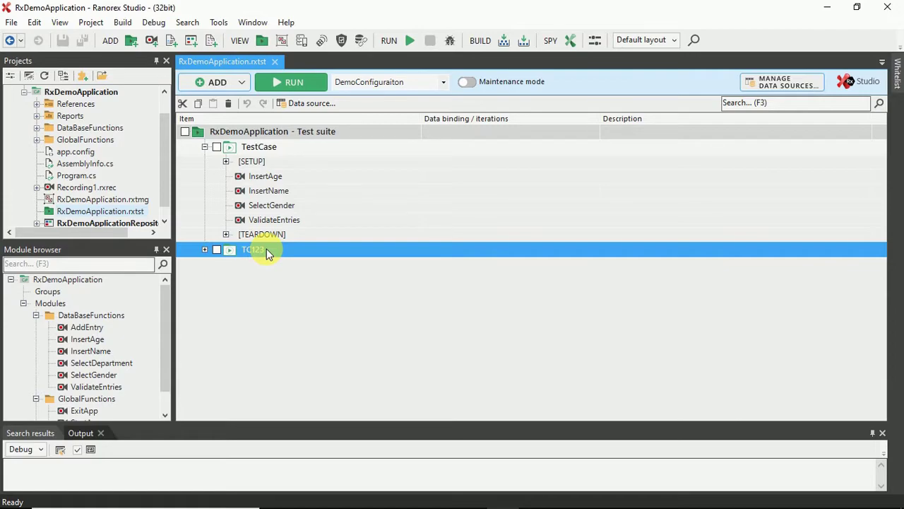
right_click(266, 249)
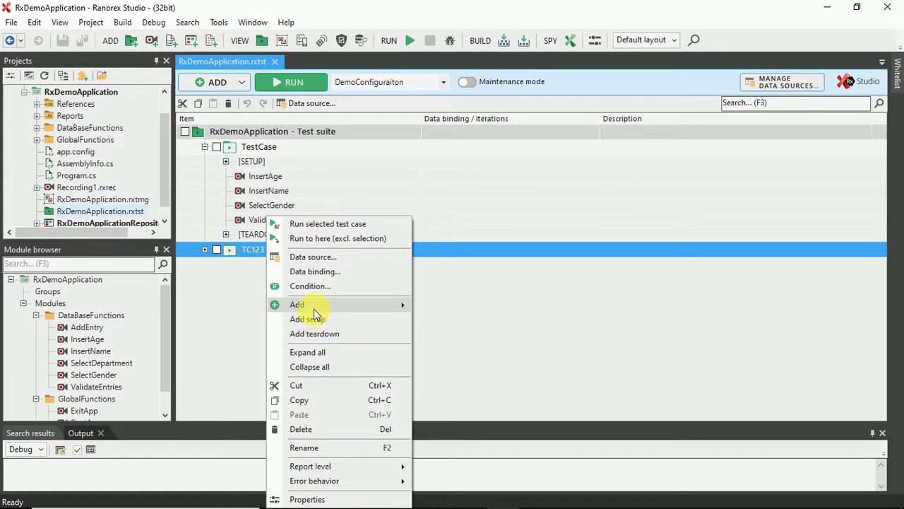
mouse_move(314, 309)
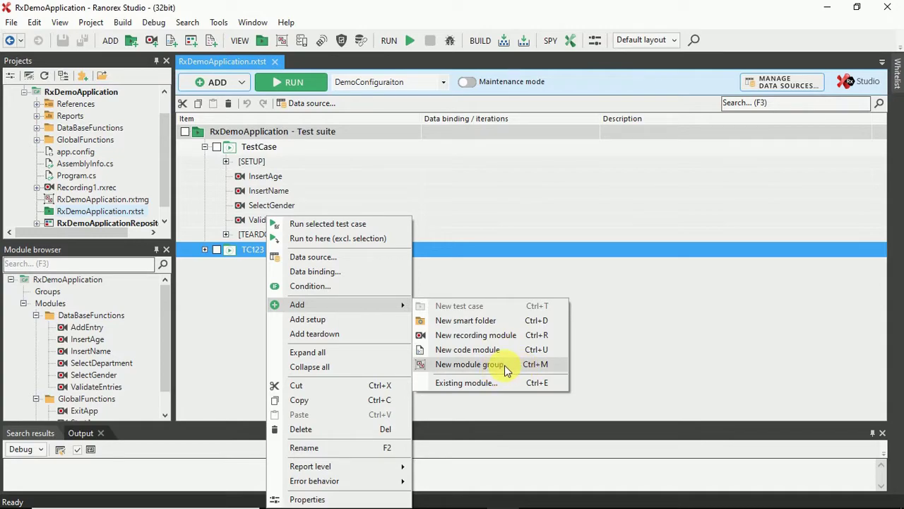
left_click(693, 350)
Collapse the TestCase node and recheck the add options offered for the test suite root.
left_click(205, 147)
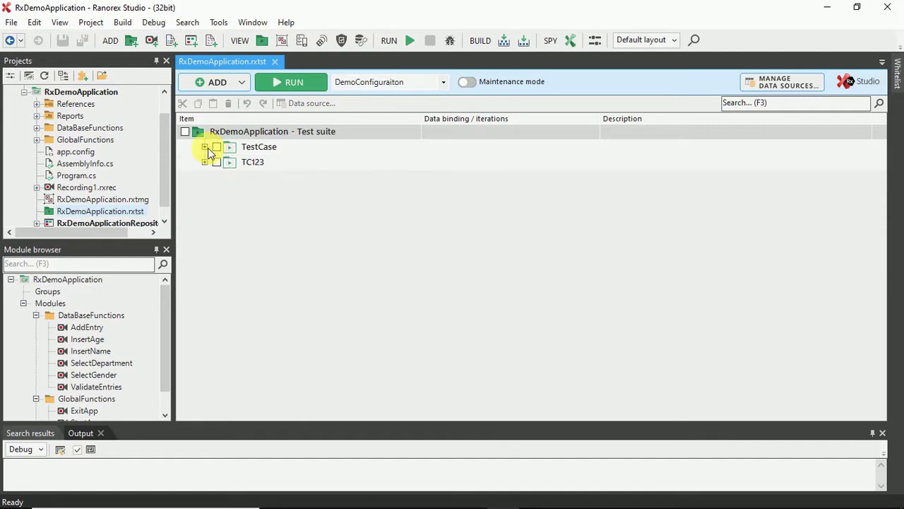
left_click(251, 135)
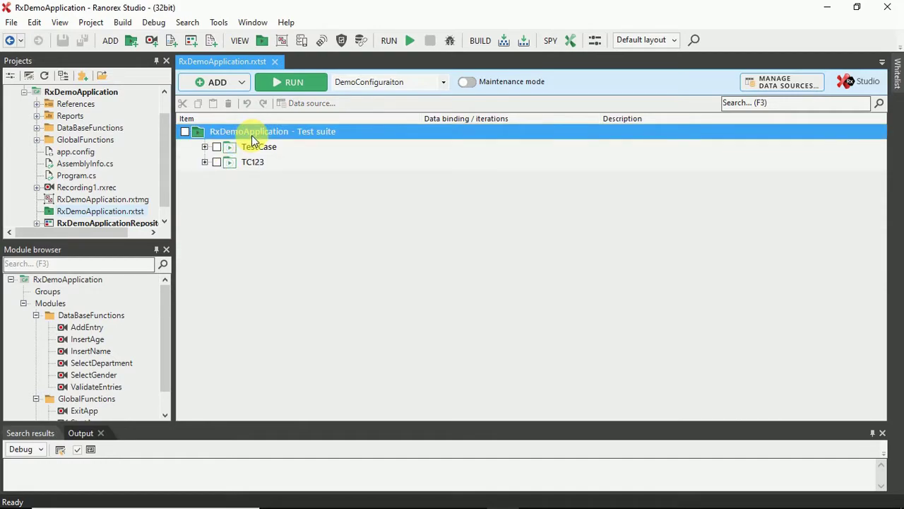
right_click(251, 134)
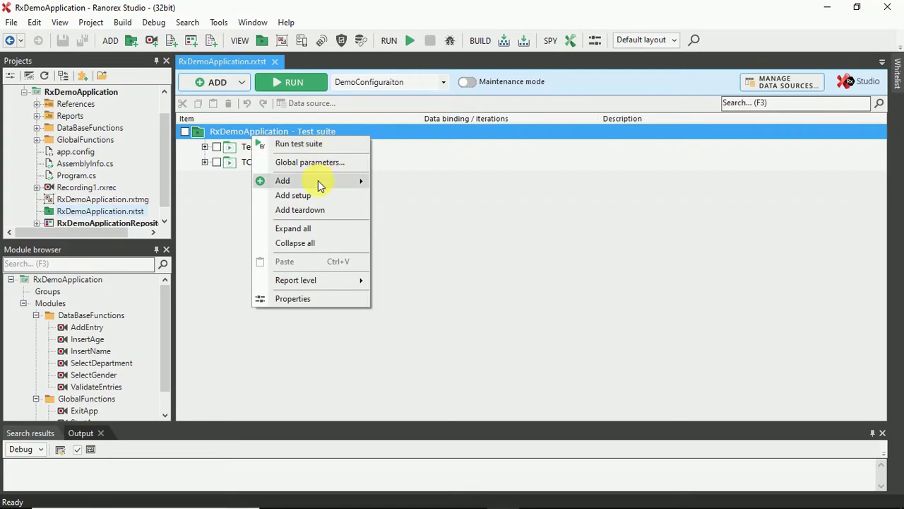
mouse_move(318, 184)
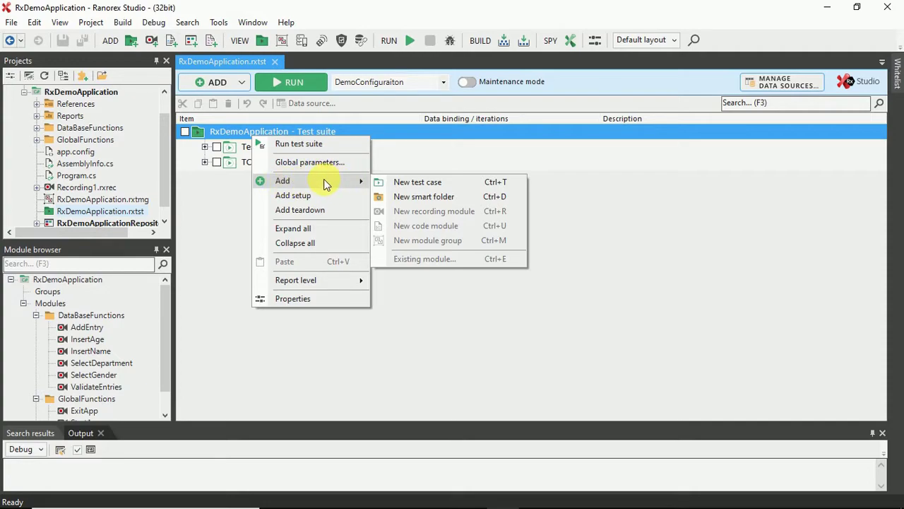
left_click(241, 82)
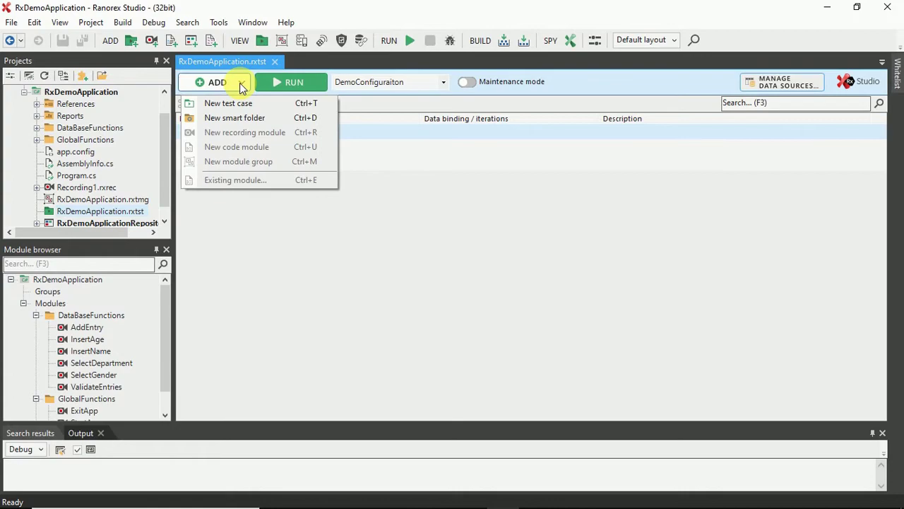
left_click(378, 133)
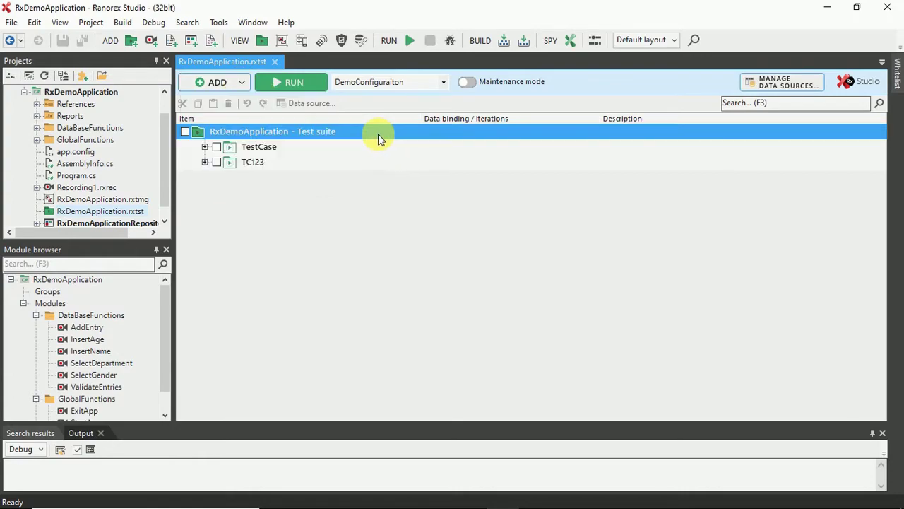
Add a new test case named TC1234 under the RxDemoApplication test suite.
right_click(302, 132)
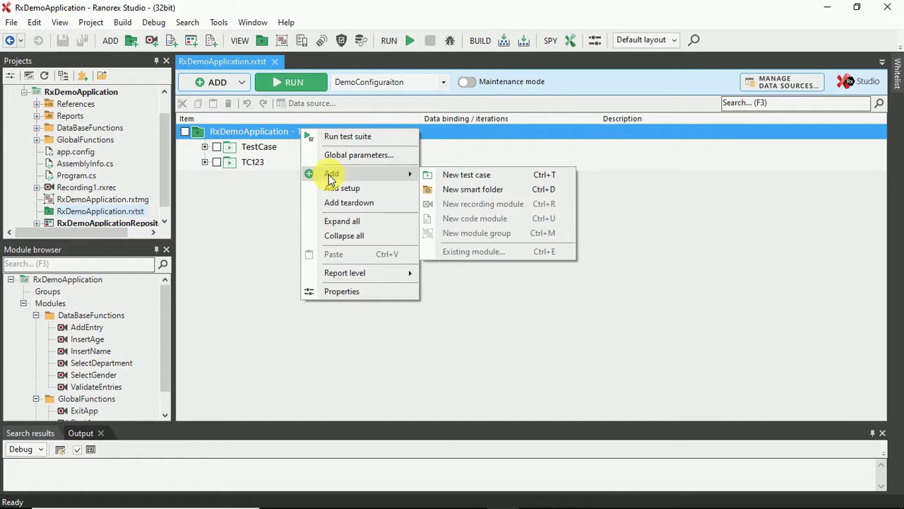
left_click(458, 182)
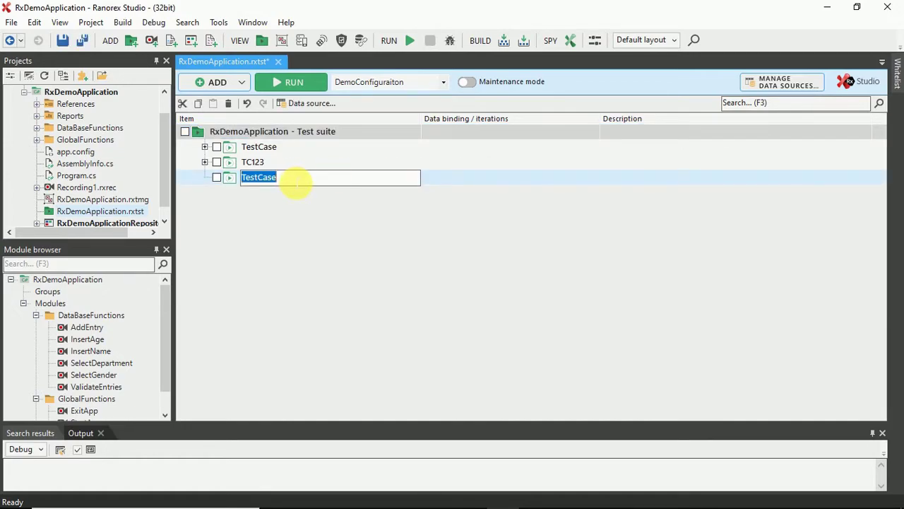
type("TC")
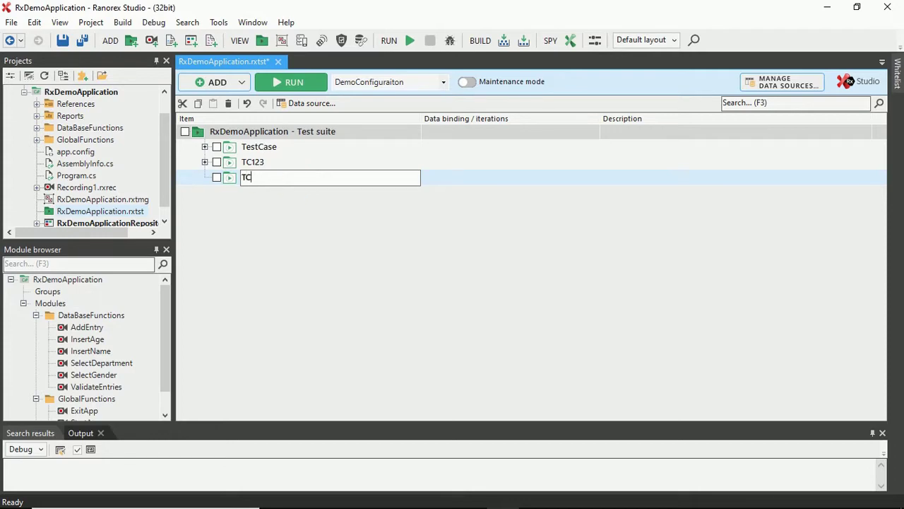
type("1234")
key("Return")
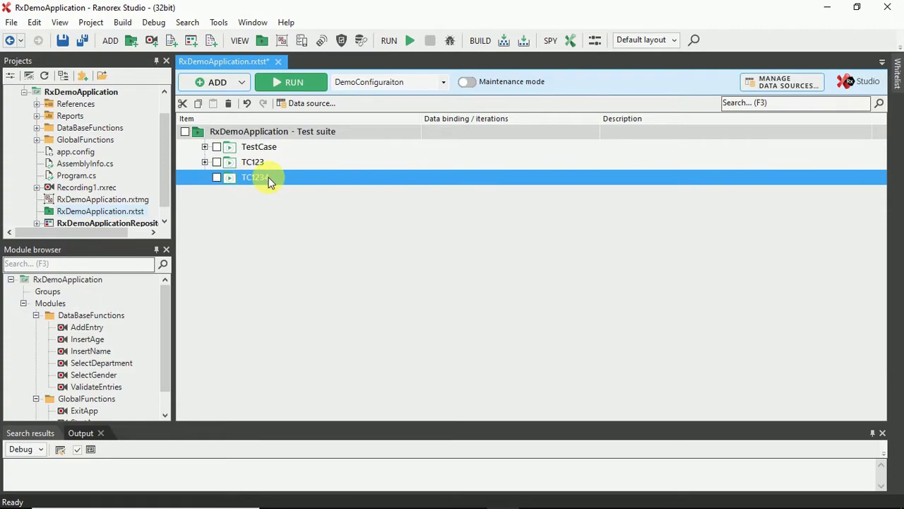
Add a smart folder named TCInitializer inside the TC1234 test case.
right_click(269, 181)
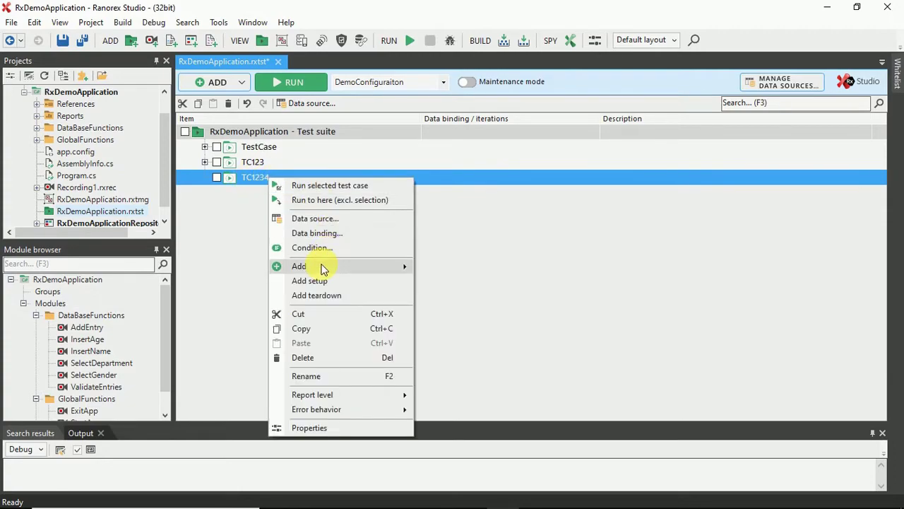
mouse_move(323, 270)
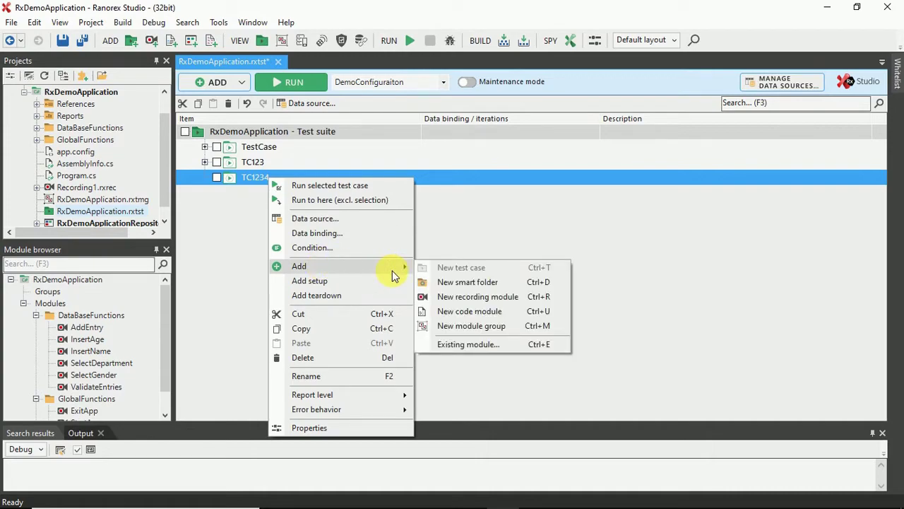
left_click(483, 286)
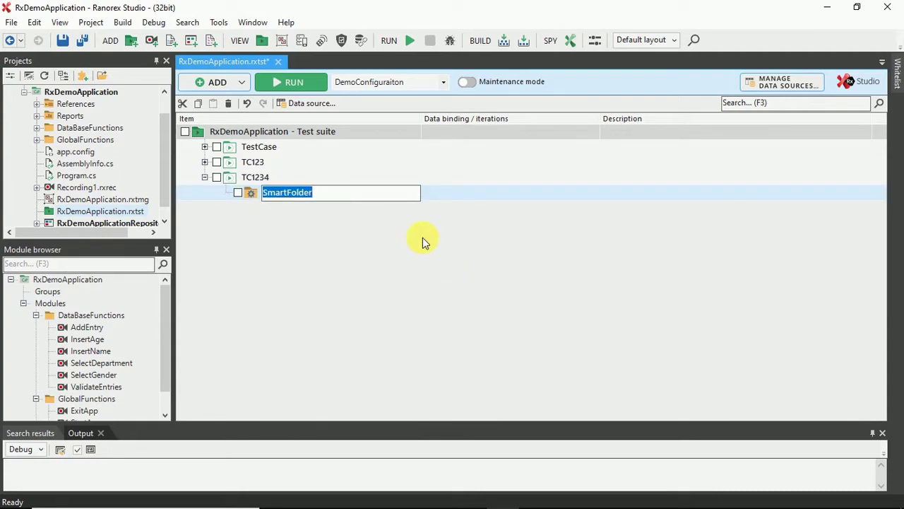
type("TCInitializer")
key("Return")
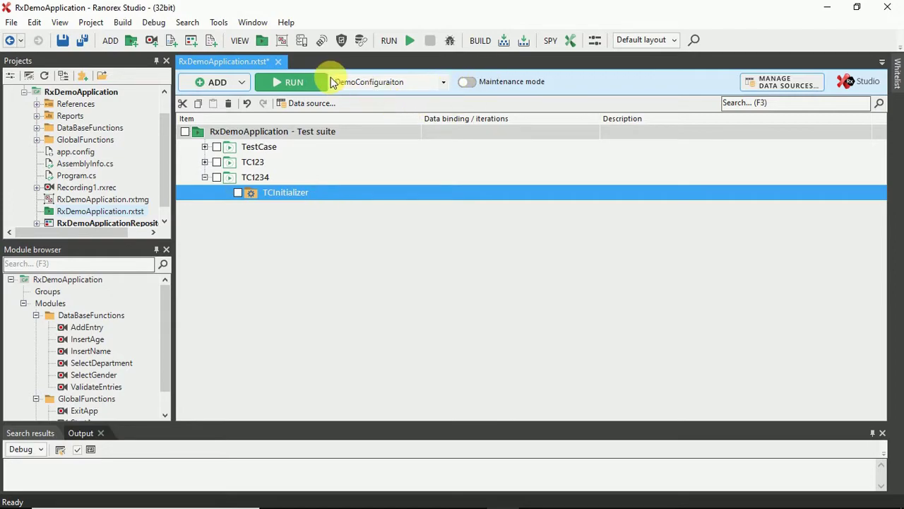
Switch the test suite's active run configuration to TestRun.
left_click(444, 80)
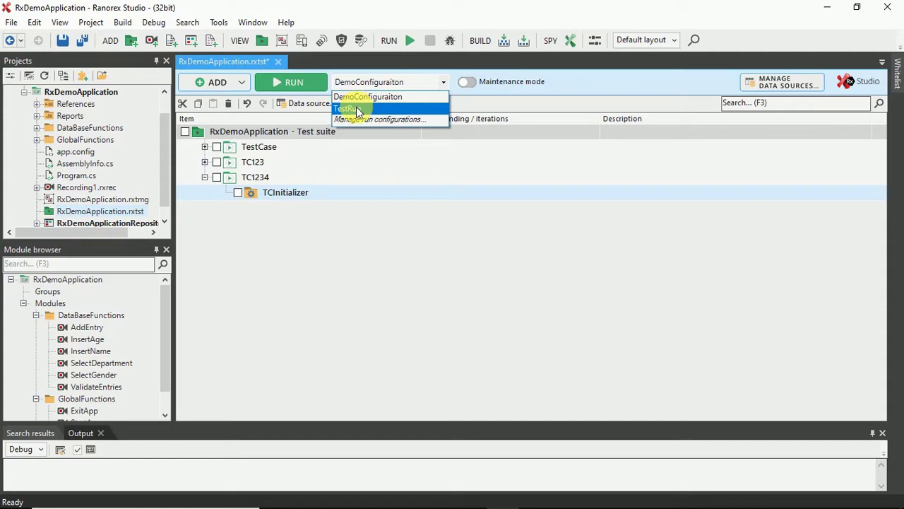
left_click(356, 109)
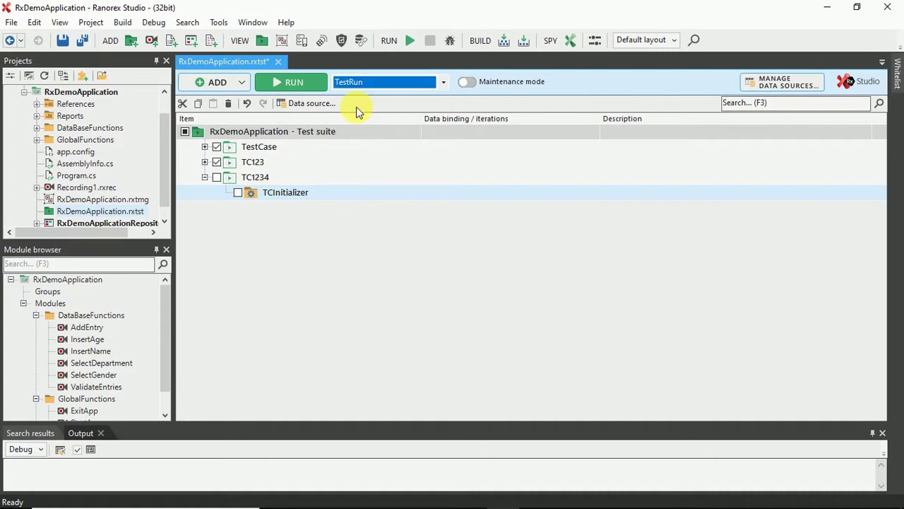
left_click(216, 162)
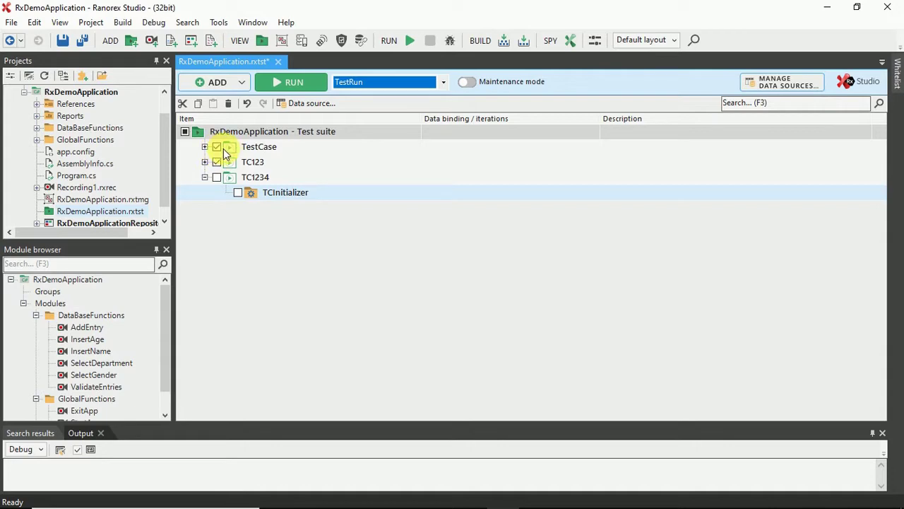
Switch the test suite's active run configuration to DemoConfiguraiton.
left_click(443, 82)
left_click(381, 95)
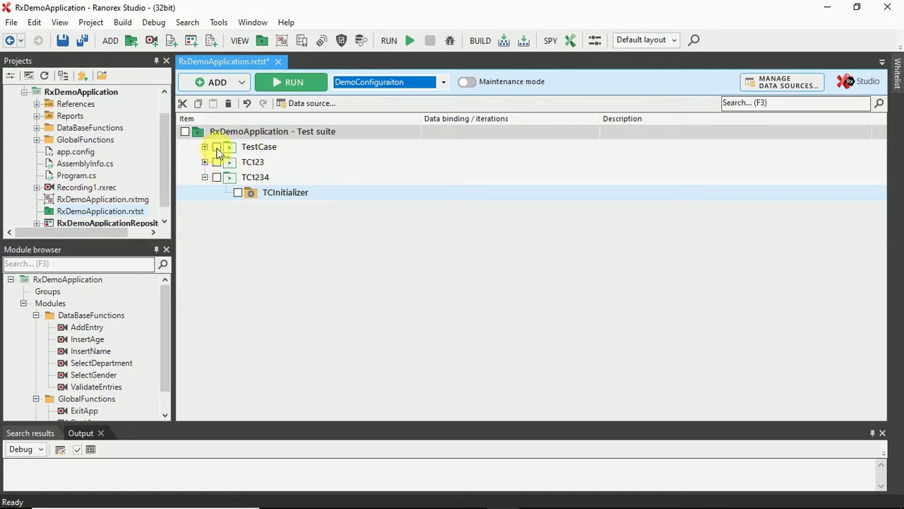
Add a new run configuration named NewConfigurationDemo to the test suite's run configurations.
left_click(445, 85)
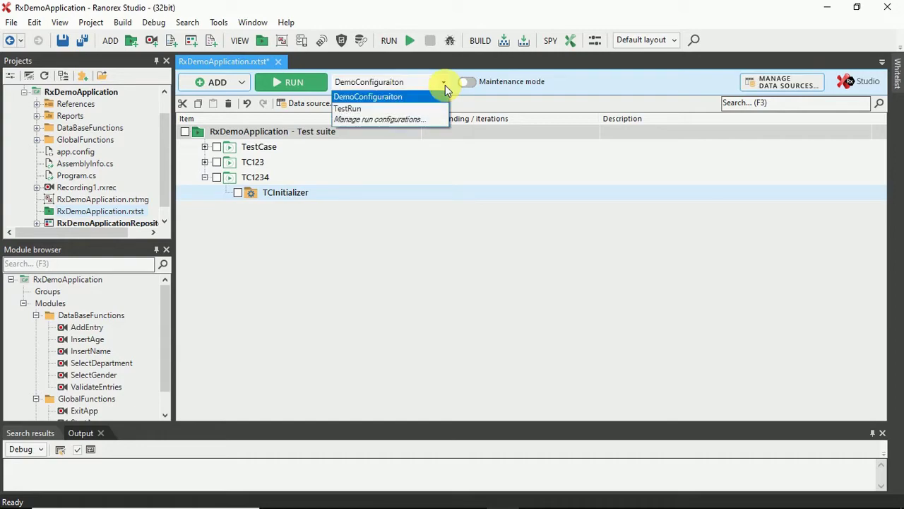
left_click(402, 120)
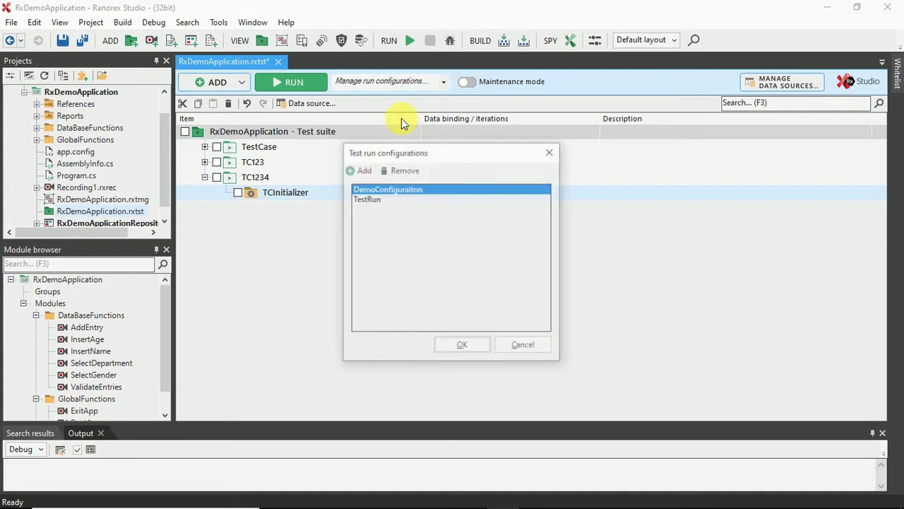
left_click(364, 173)
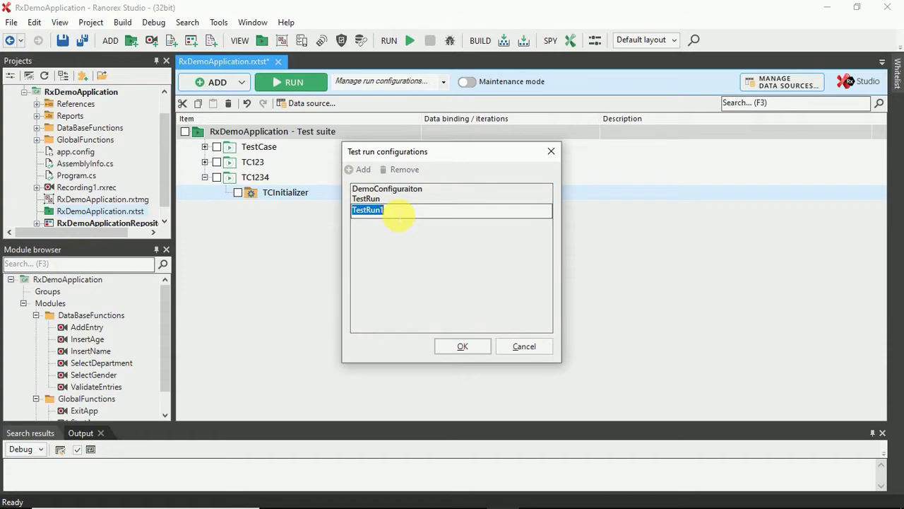
type("N")
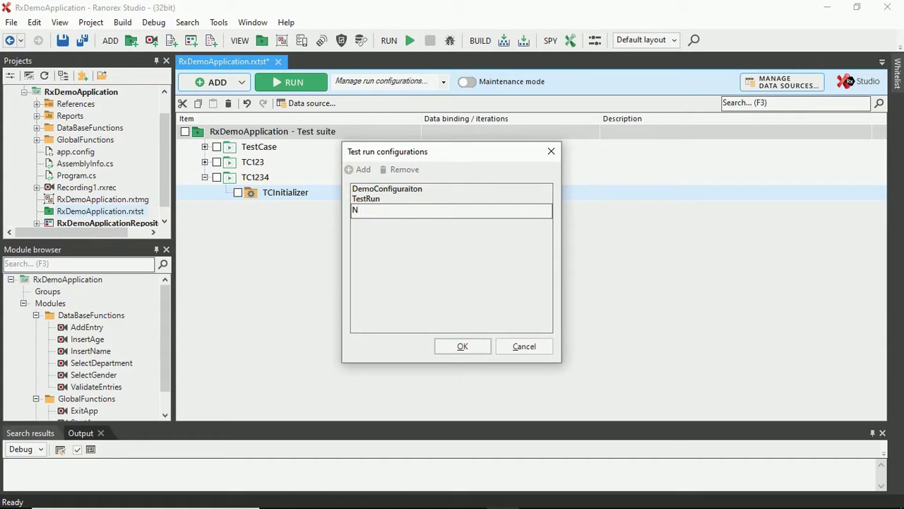
type("ewConfigurationDemmo")
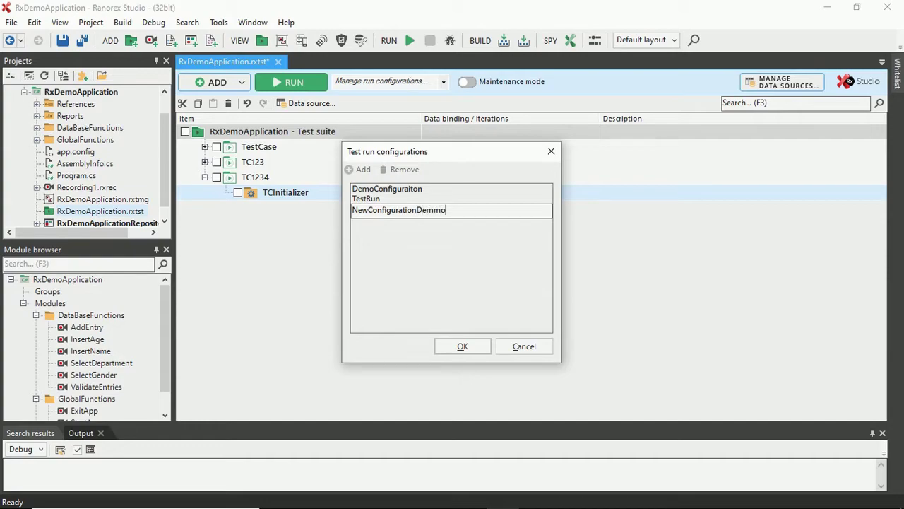
key("BackSpace")
key("BackSpace")
type("0")
key("BackSpace")
type("o")
left_click(458, 346)
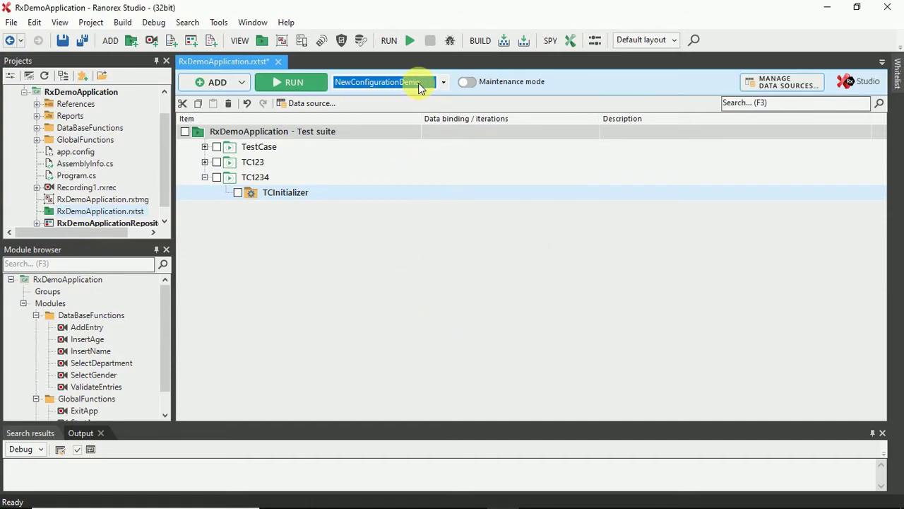
Include the TestCase and TC1234 test cases in NewConfigurationDemo and save the test suite, dismissing the hint.
left_click(217, 152)
left_click(216, 178)
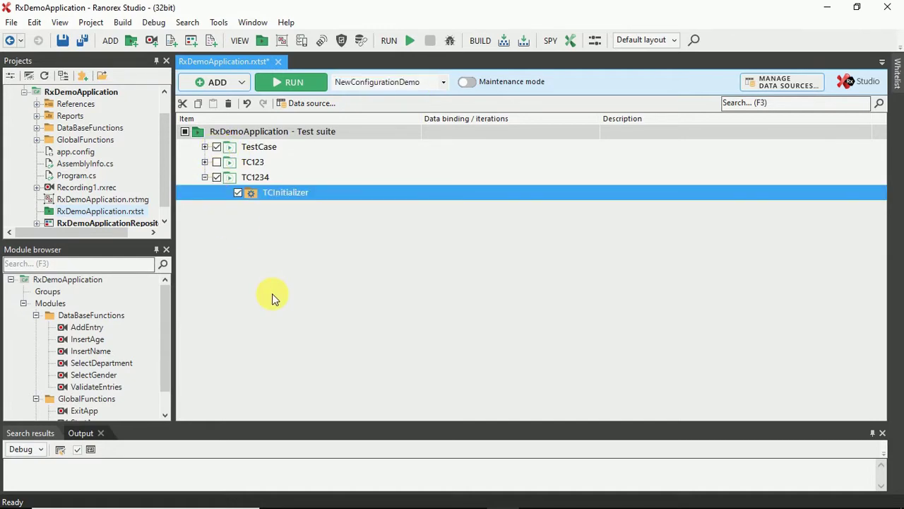
key("ctrl+s")
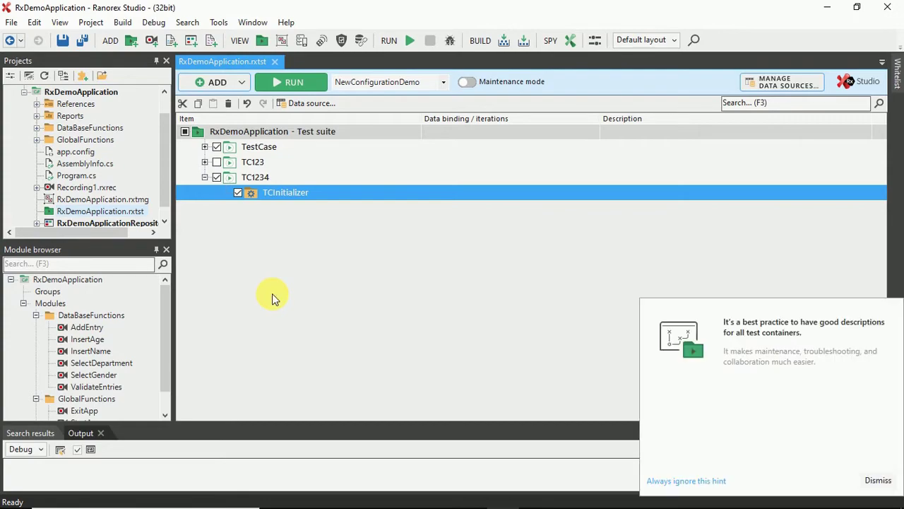
left_click(878, 480)
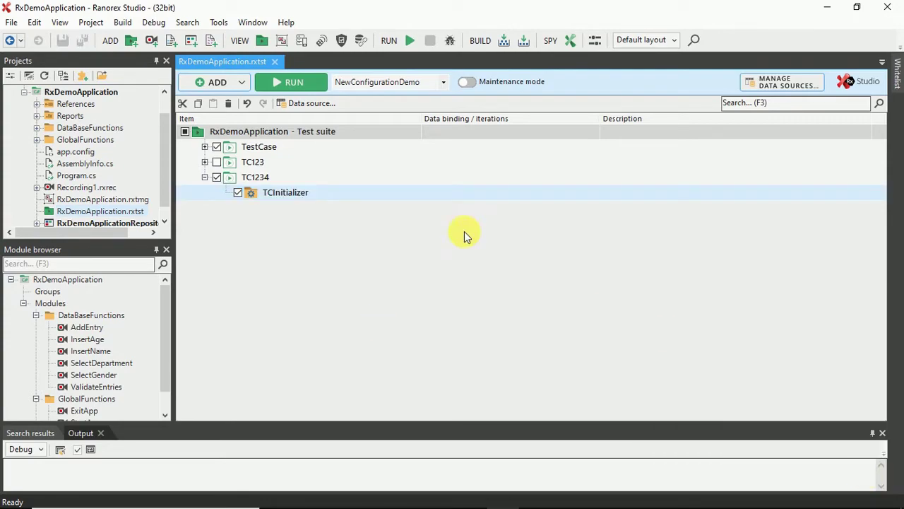
Compare the enabled test cases by switching the run configuration to DemoConfiguraiton, TestRun and back to NewConfigurationDemo.
left_click(443, 84)
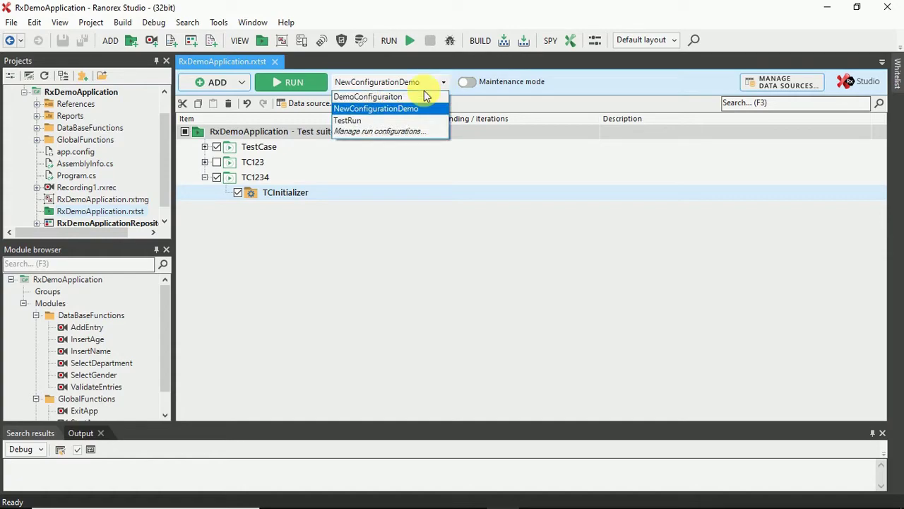
left_click(406, 97)
left_click(443, 84)
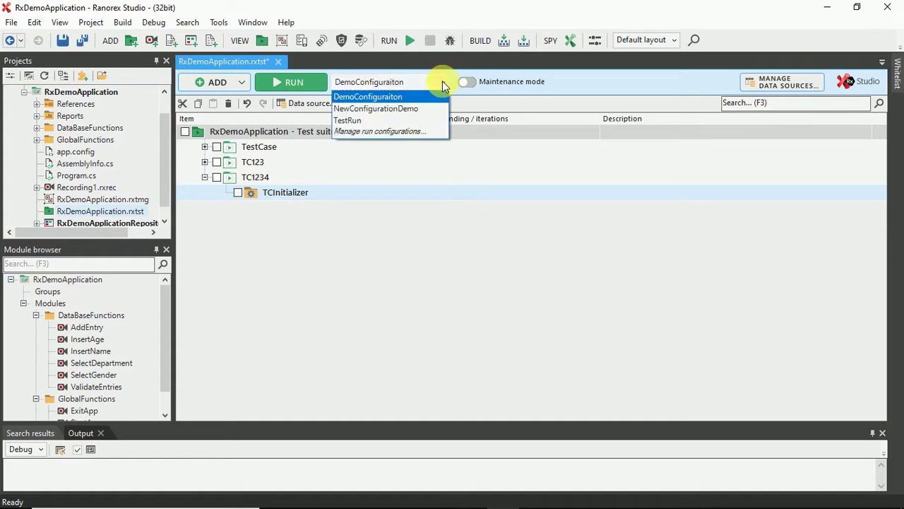
left_click(378, 121)
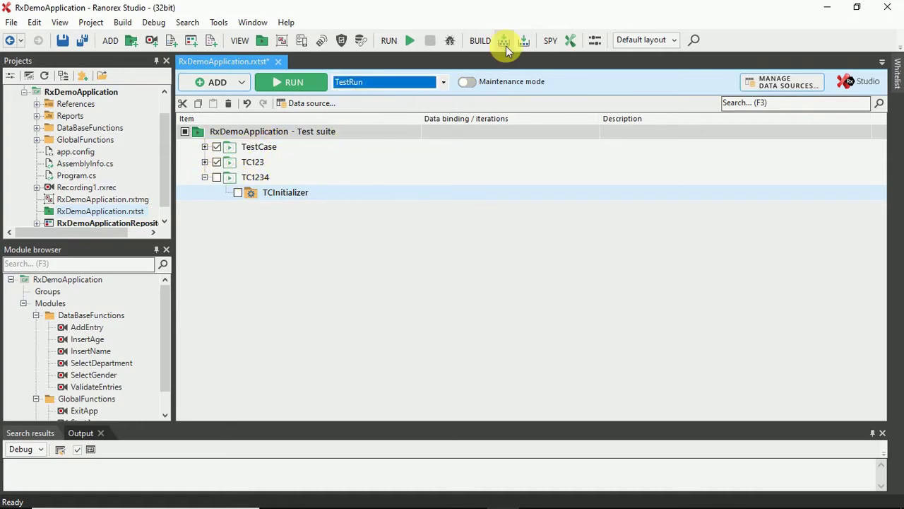
left_click(444, 82)
left_click(400, 109)
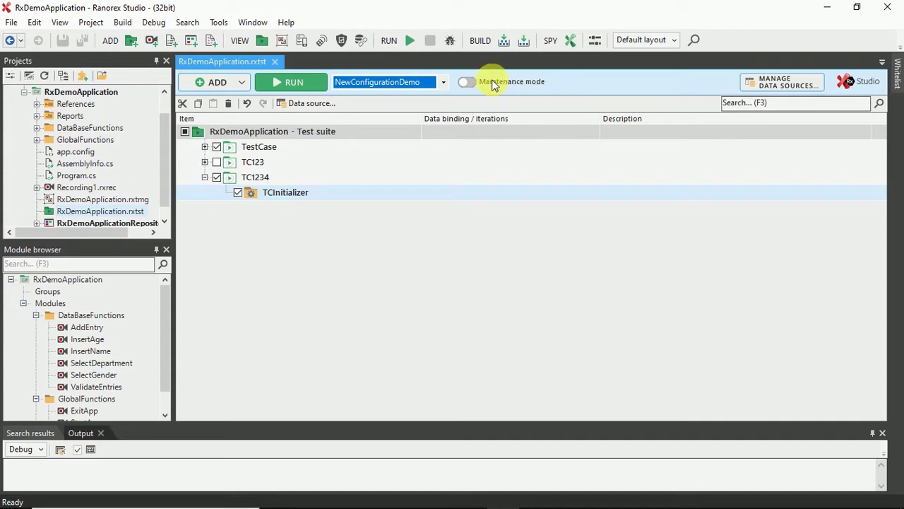
Turn on maintenance mode for the test suite.
left_click(469, 82)
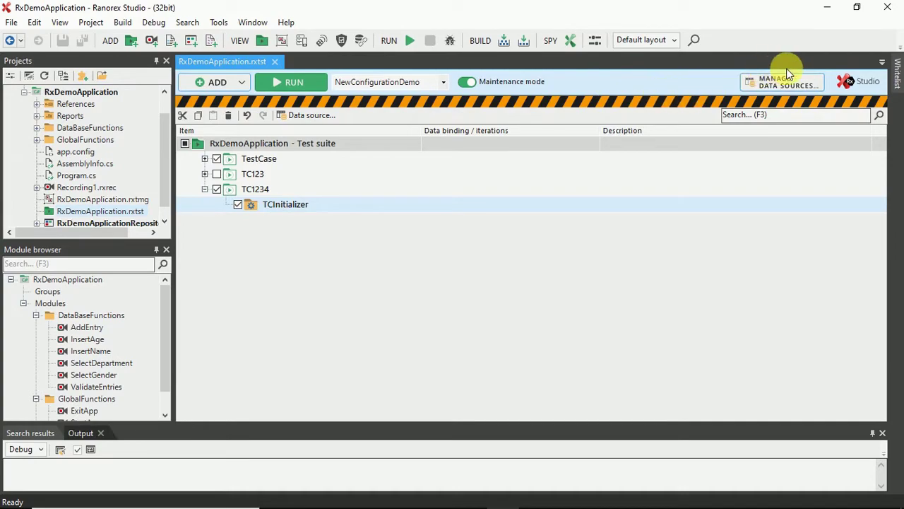
Review the types of new data source offered in the data source manager and close it without adding any.
left_click(786, 88)
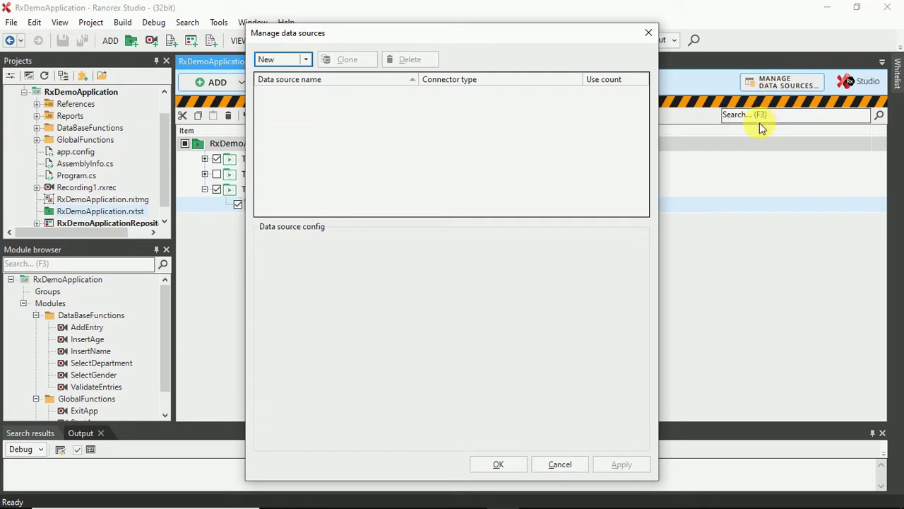
left_click(305, 62)
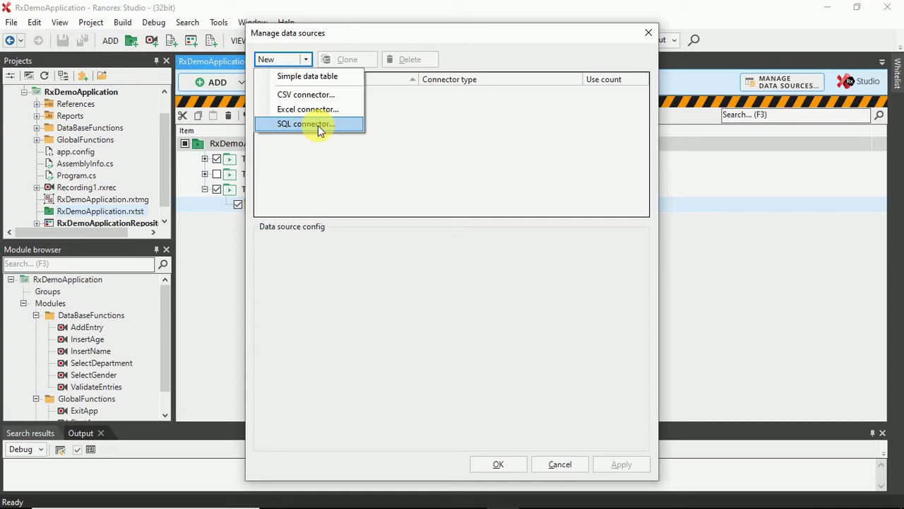
left_click(385, 186)
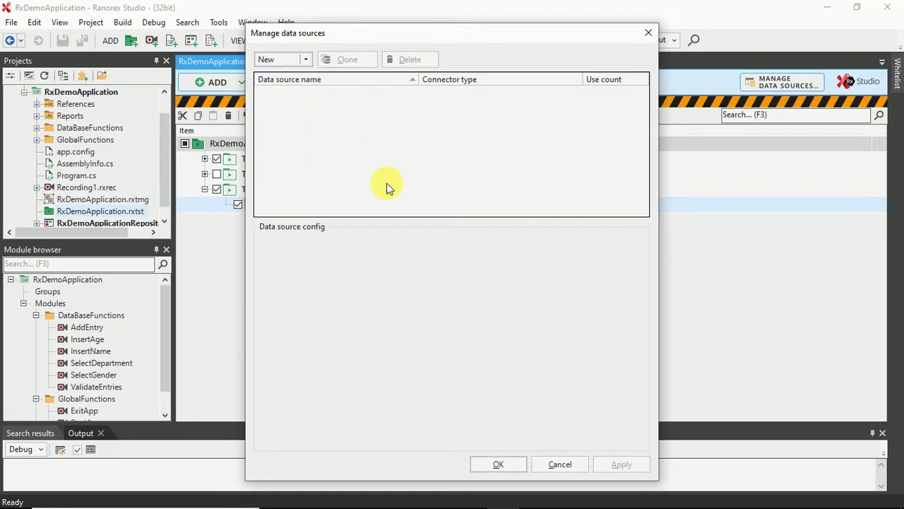
left_click(556, 464)
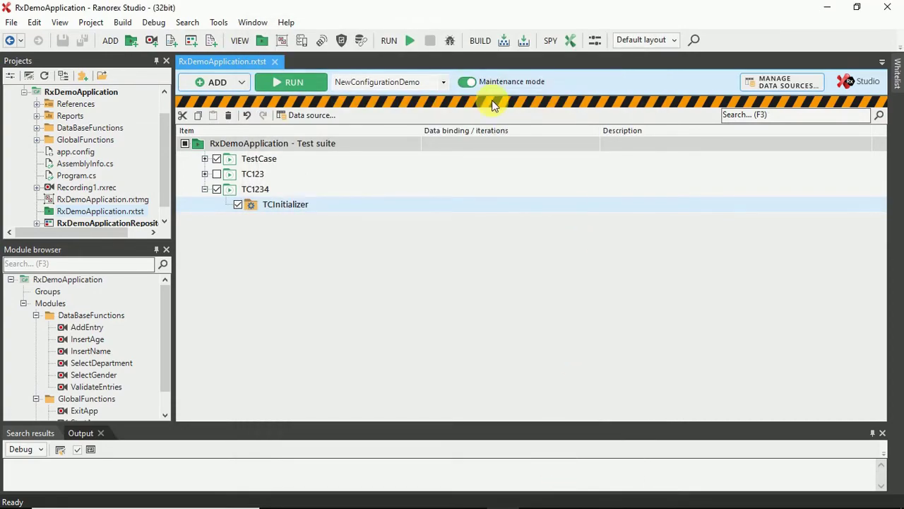
Turn off maintenance mode for the test suite.
left_click(482, 85)
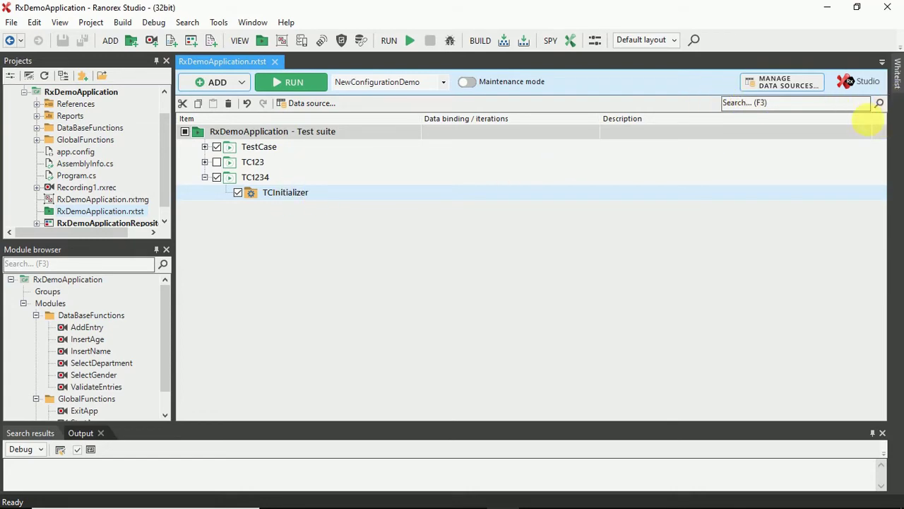
Search the test suite's items for "validate".
left_click(738, 106)
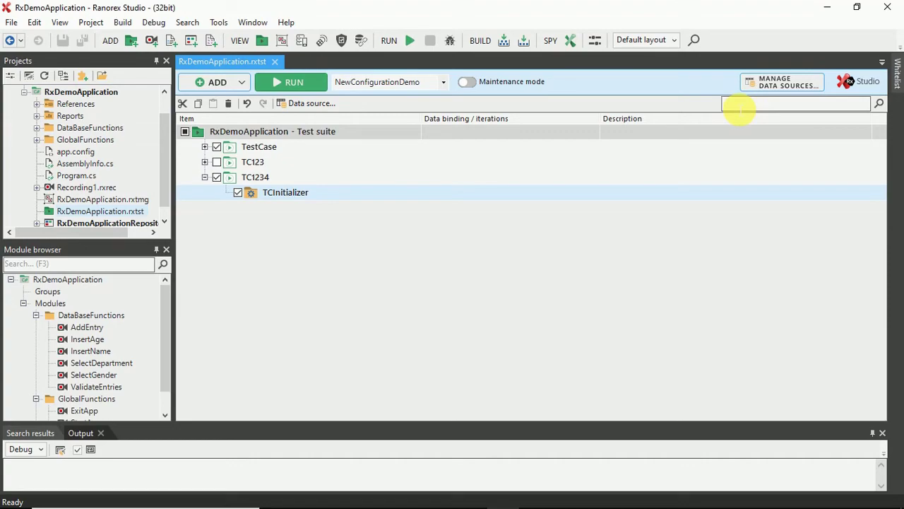
type("validate")
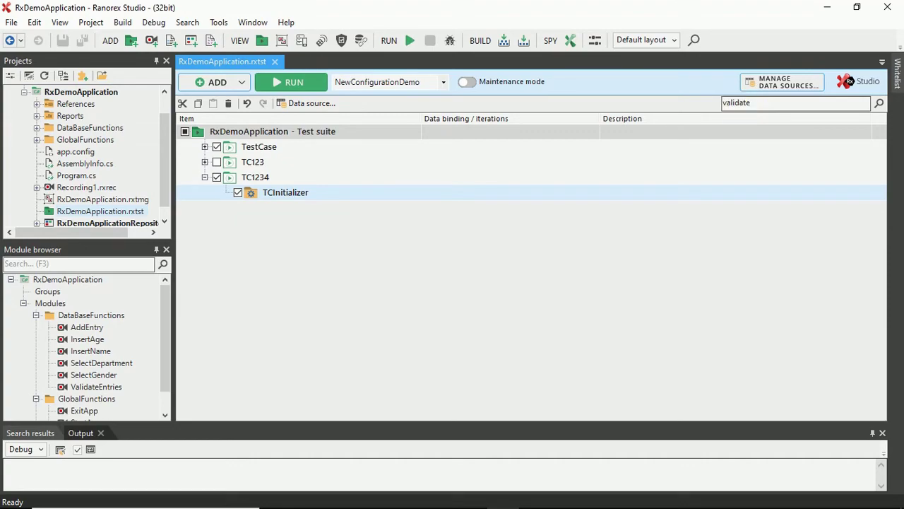
key("Return")
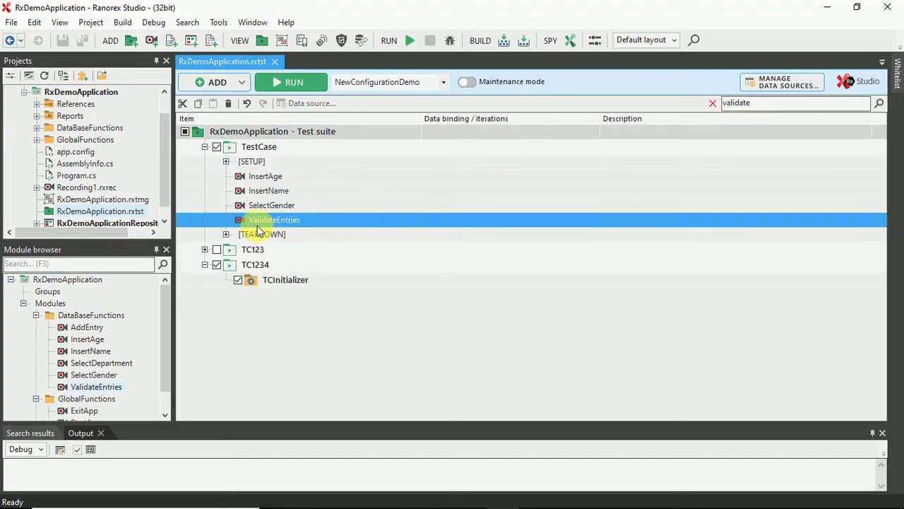